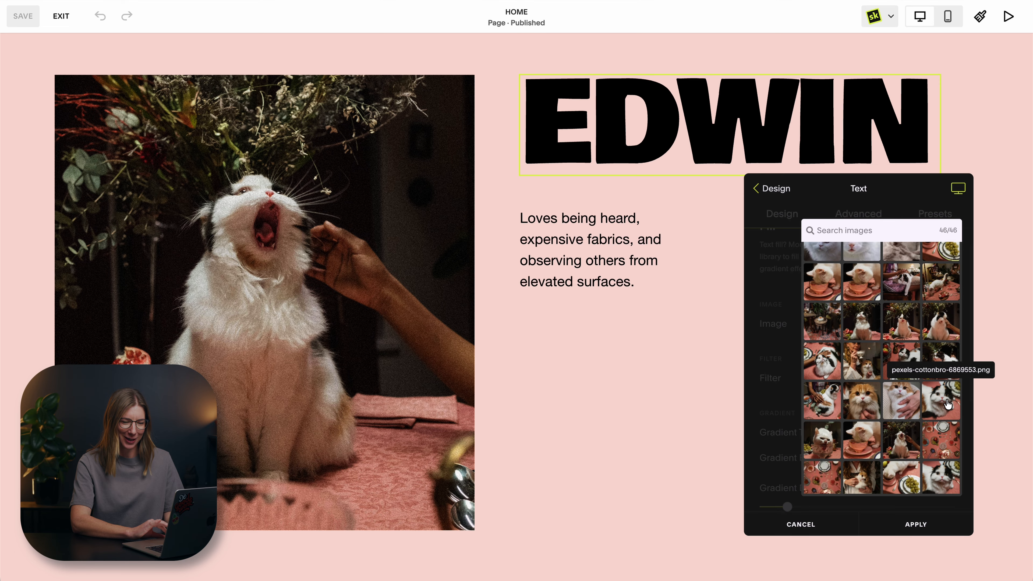
Fill the EDWIN heading with the image pexels-cottonbro-6869553.png and set its focal point to 25.49% vertical, 47.42% horizontal.
left_click(948, 404)
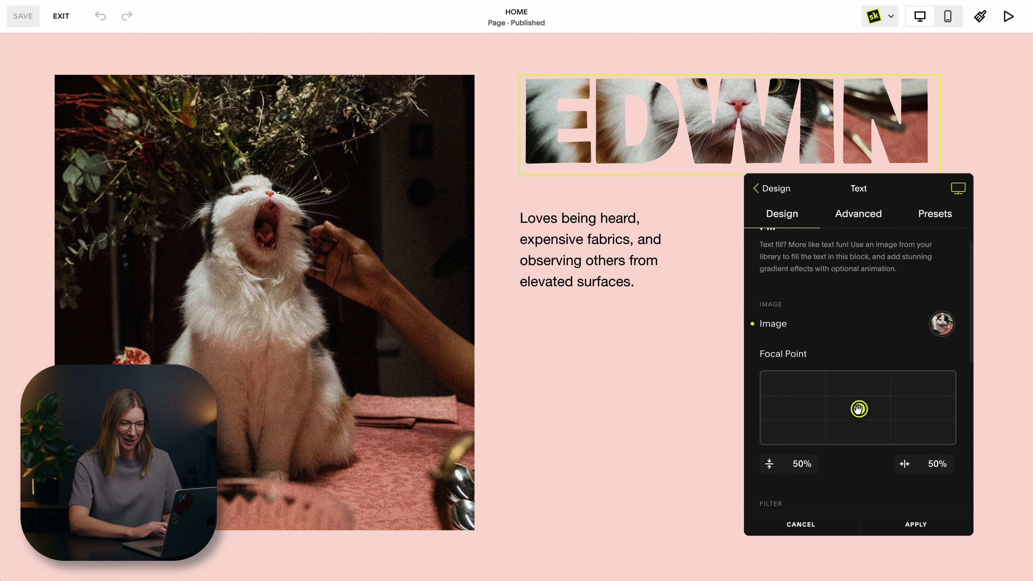
left_click_drag(858, 409, 853, 391)
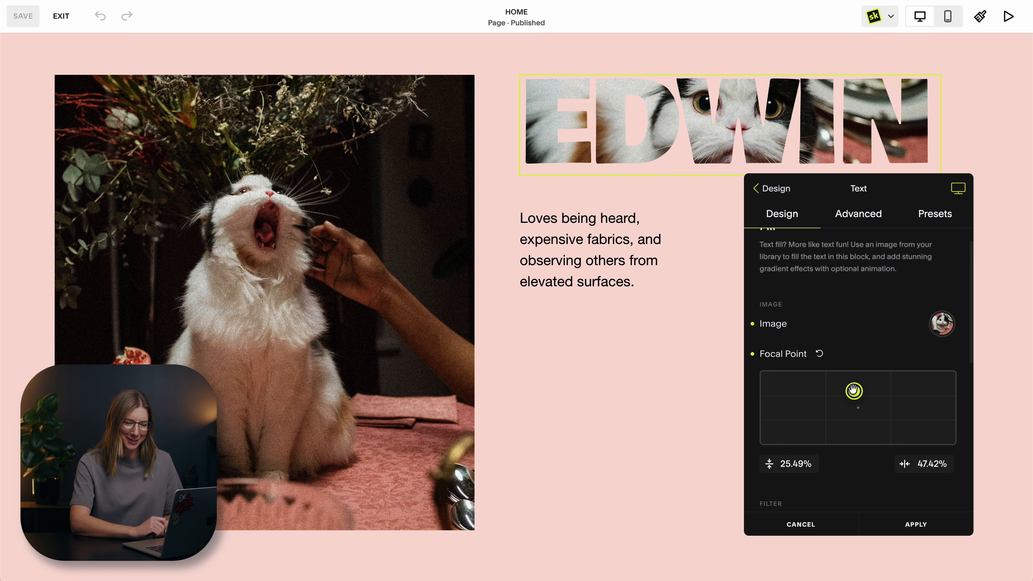
Try the Grayscale filter on the EDWIN heading's image fill and set the filter back to None.
scroll(853, 390, "down", 5)
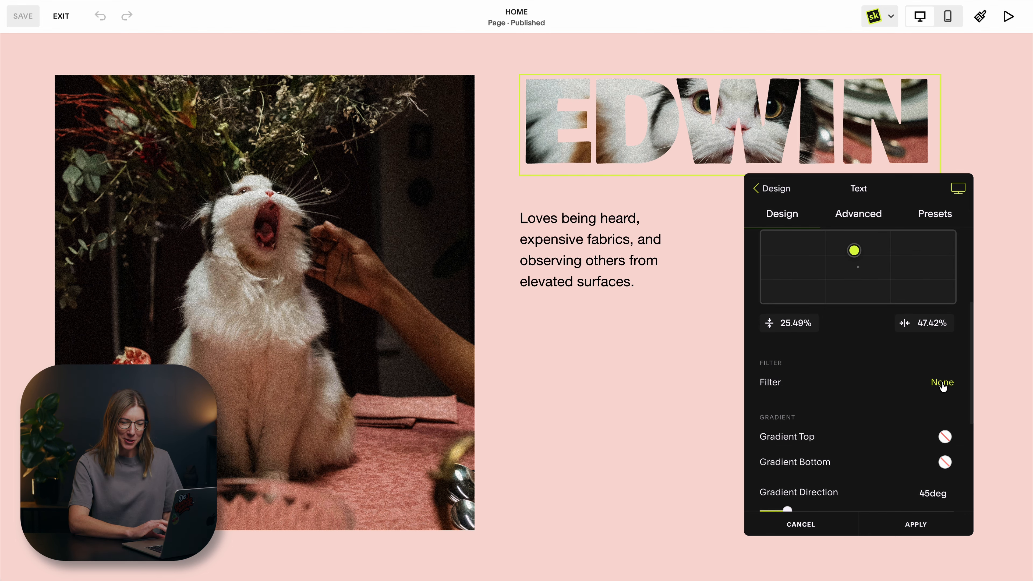
left_click(943, 383)
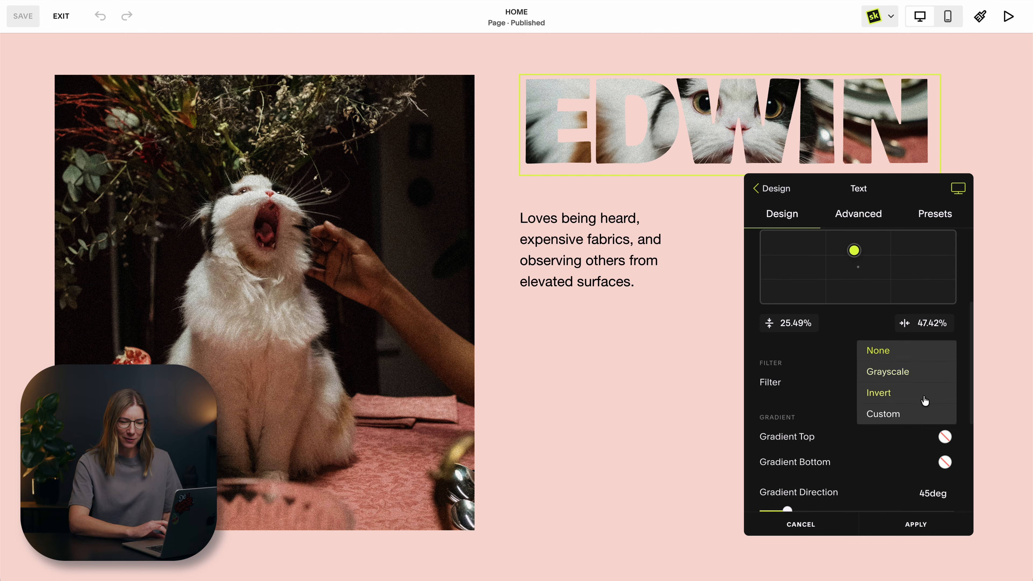
left_click(889, 372)
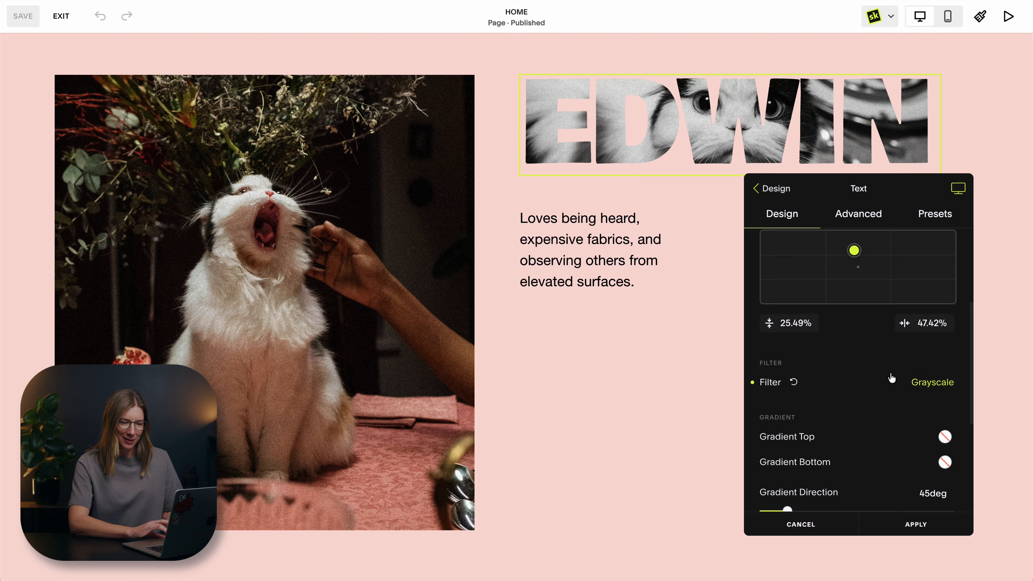
left_click(942, 383)
left_click(917, 355)
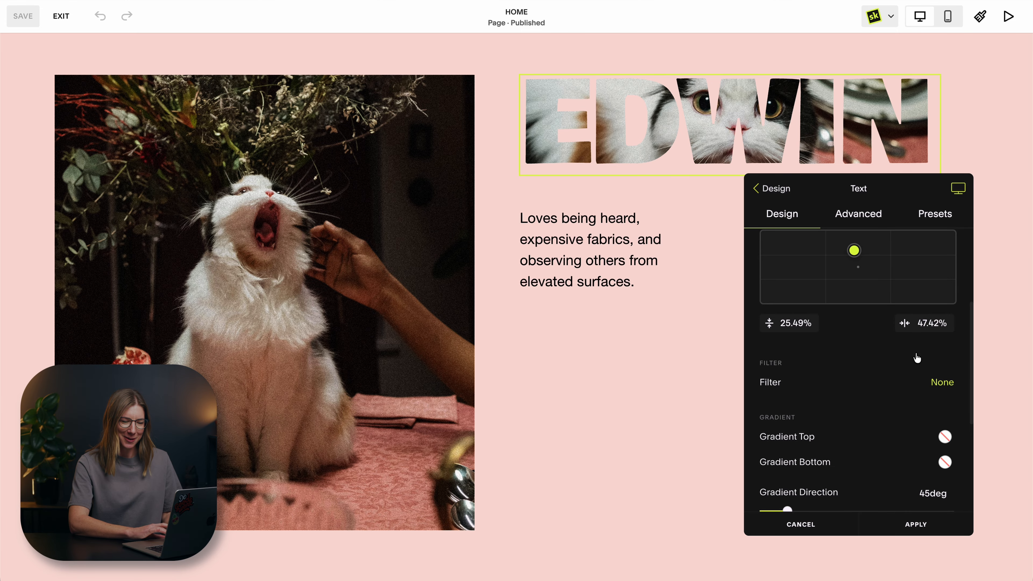
Set the fill's Gradient Top to the translucent dark green SquareKicker palette color HSL(72, 55%, 14%, 0.62).
scroll(876, 430, "down", 2)
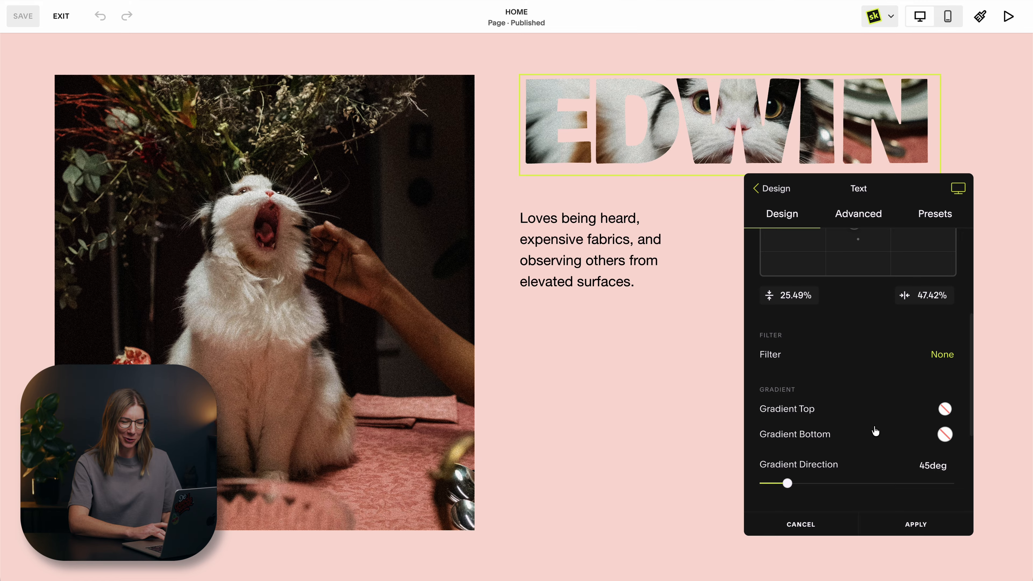
scroll(876, 431, "down", 2)
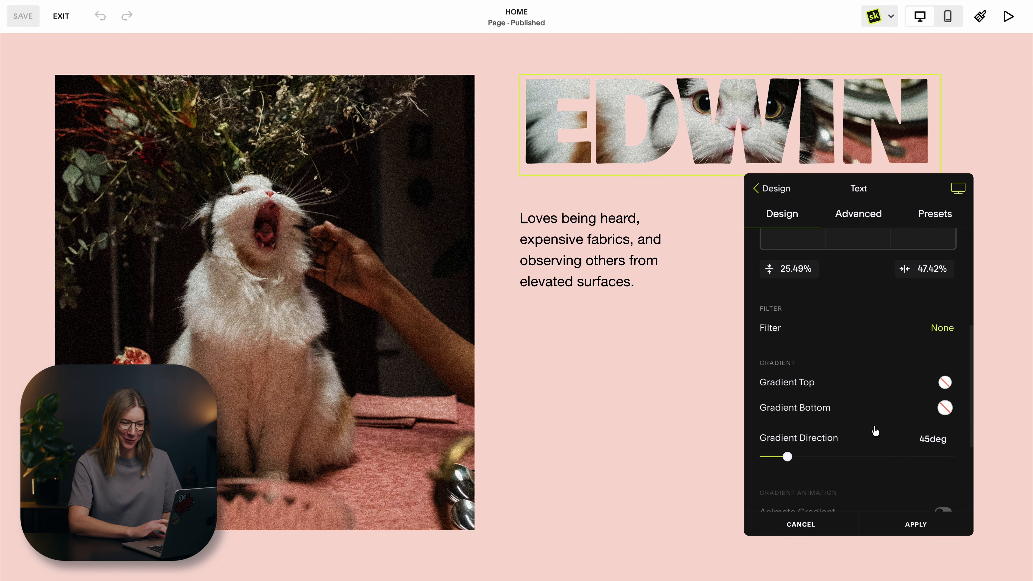
left_click(945, 384)
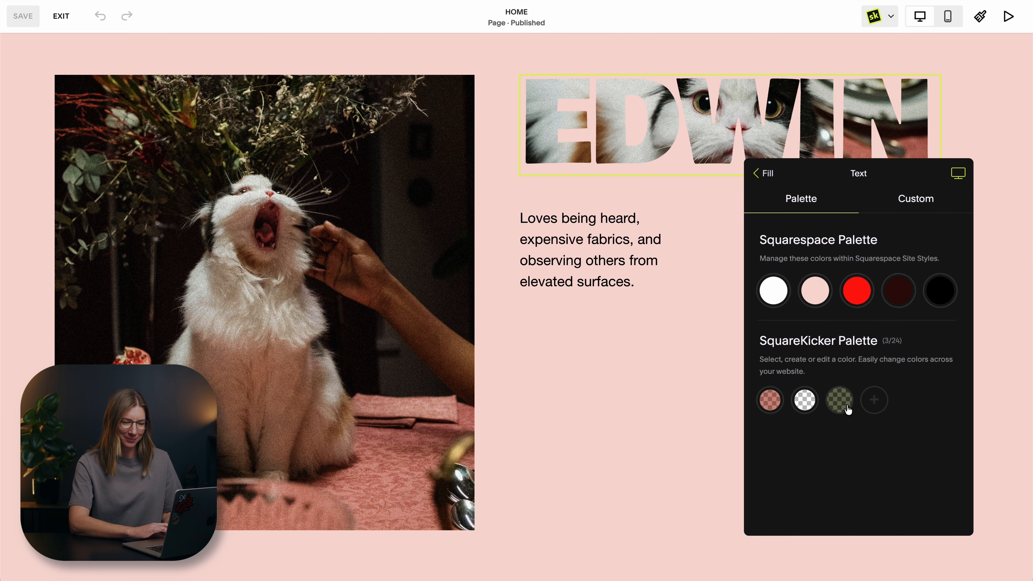
left_click(846, 407)
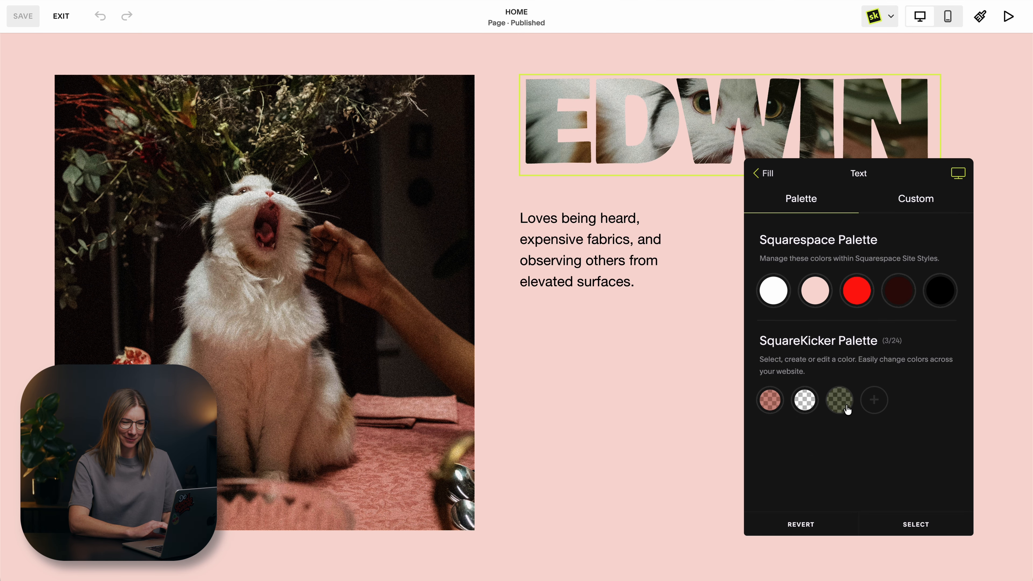
left_click(757, 172)
Set the fill's Gradient Bottom to the palette red with reduced opacity, HSL(2, 97%, 55%, 0.25).
left_click(937, 411)
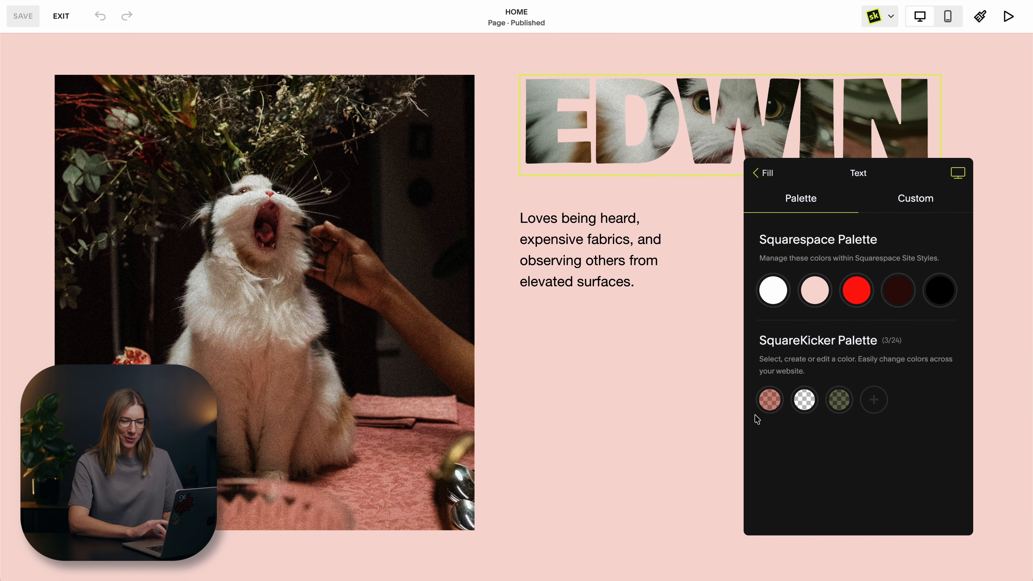
mouse_move(828, 403)
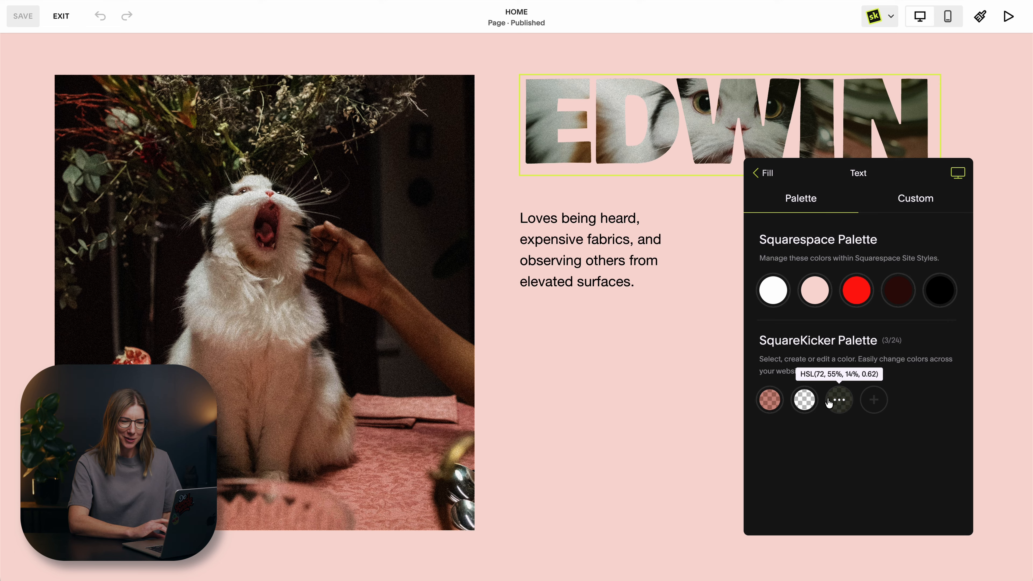
left_click(856, 292)
left_click(906, 199)
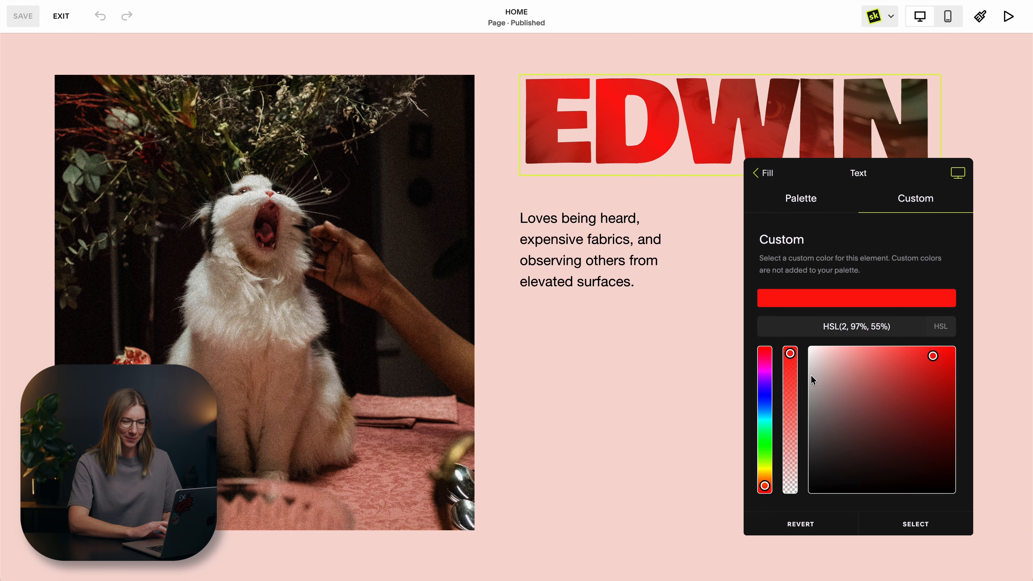
left_click_drag(790, 354, 791, 454)
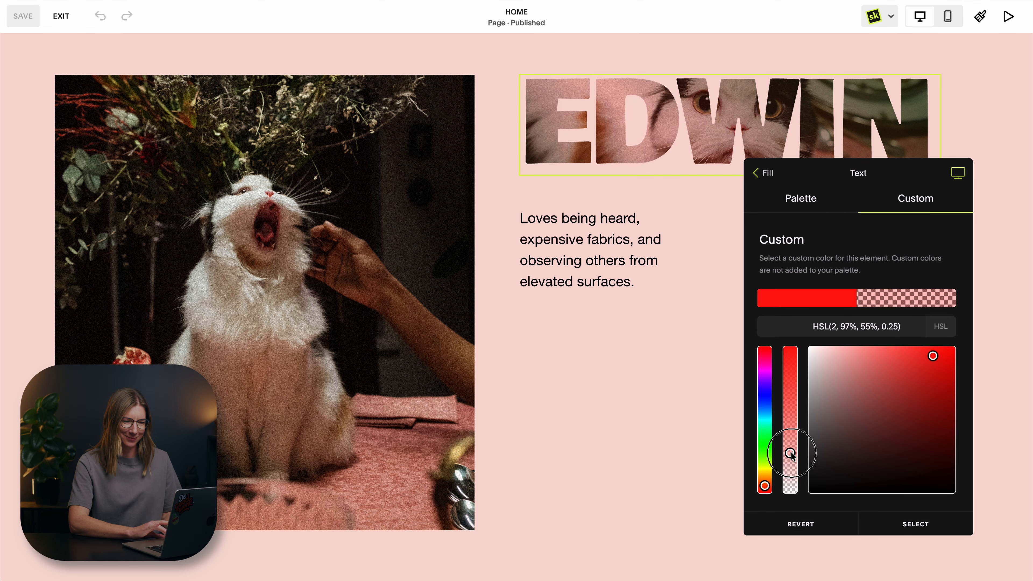
left_click(766, 175)
Set the gradient direction to 101deg, enable Animate Gradient, and apply the EDWIN heading's changes.
scroll(842, 327, "down", 2)
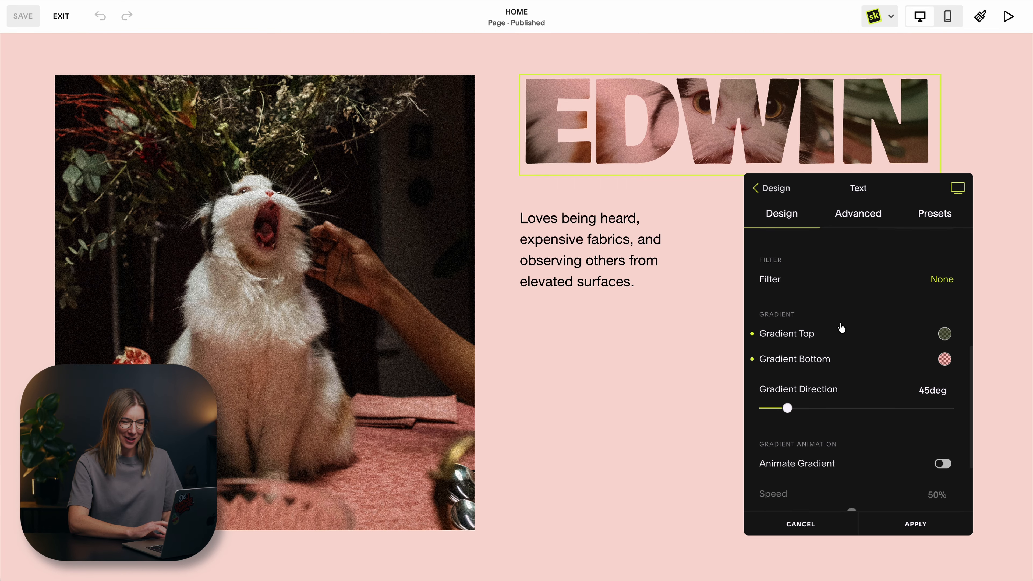
left_click_drag(789, 407, 818, 408)
scroll(817, 407, "down", 4)
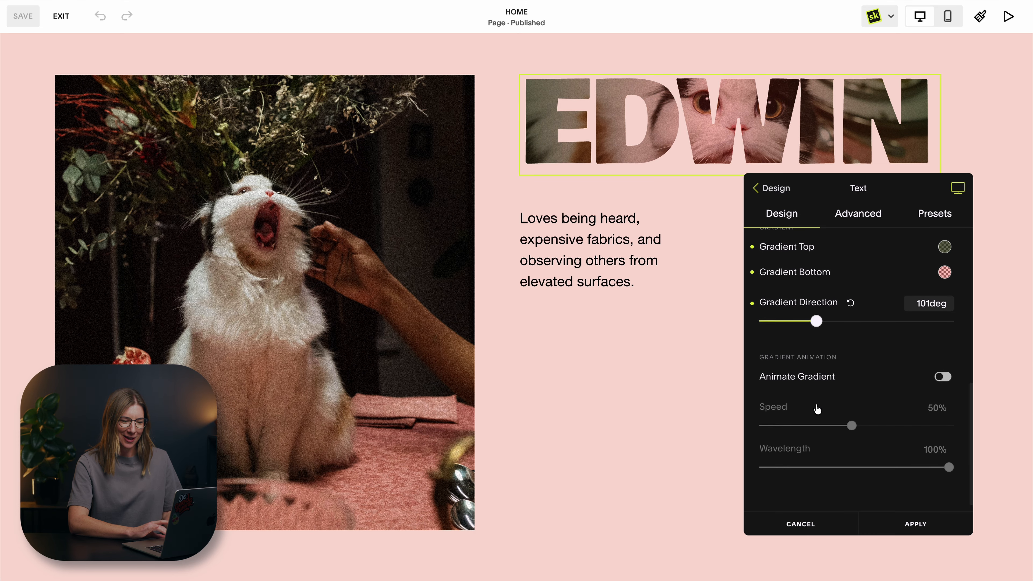
left_click(942, 370)
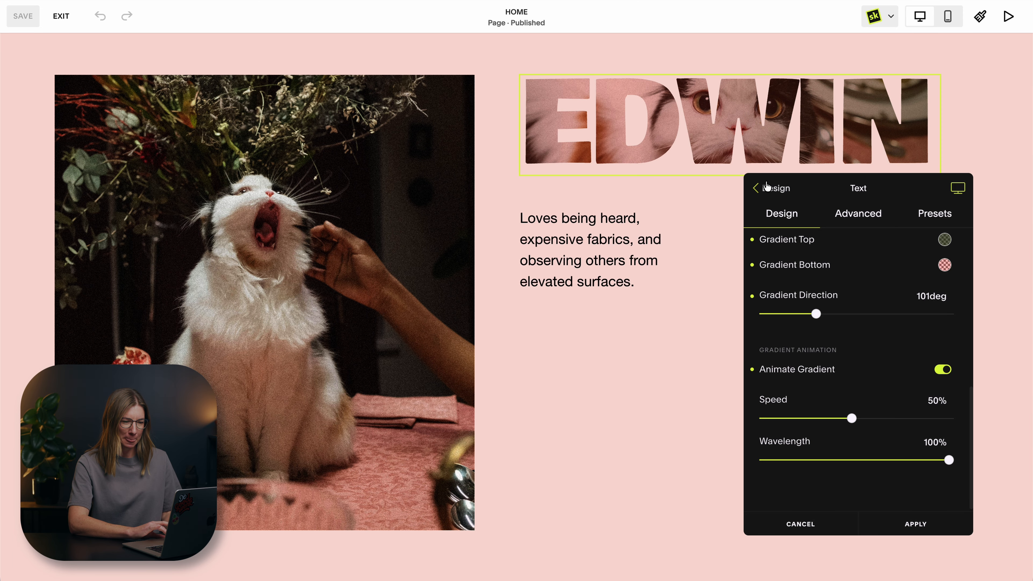
left_click(757, 187)
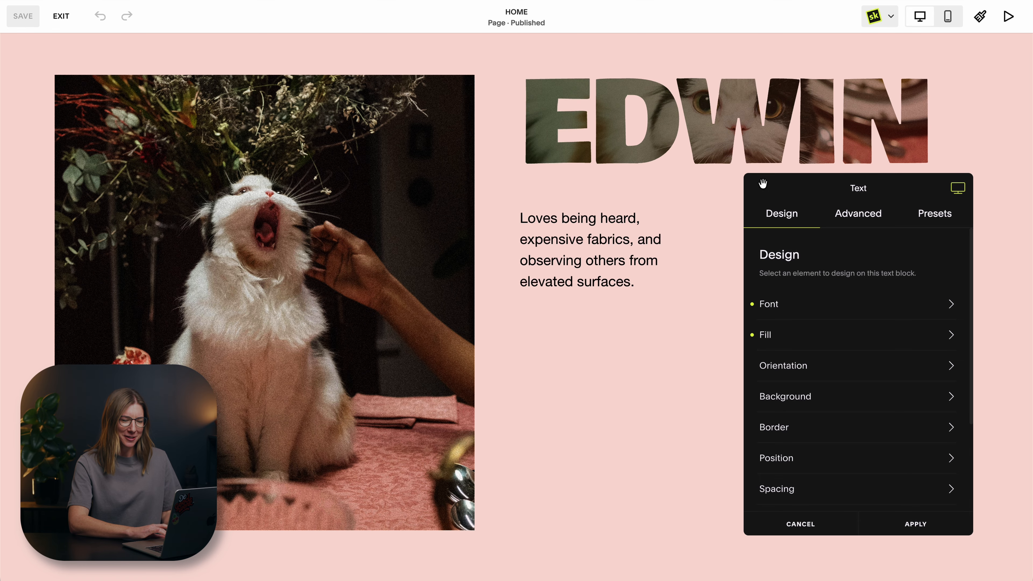
left_click(917, 524)
Open the SquareKicker Fill settings of the "Autumn Society Sale" heading.
scroll(814, 364, "down", 12)
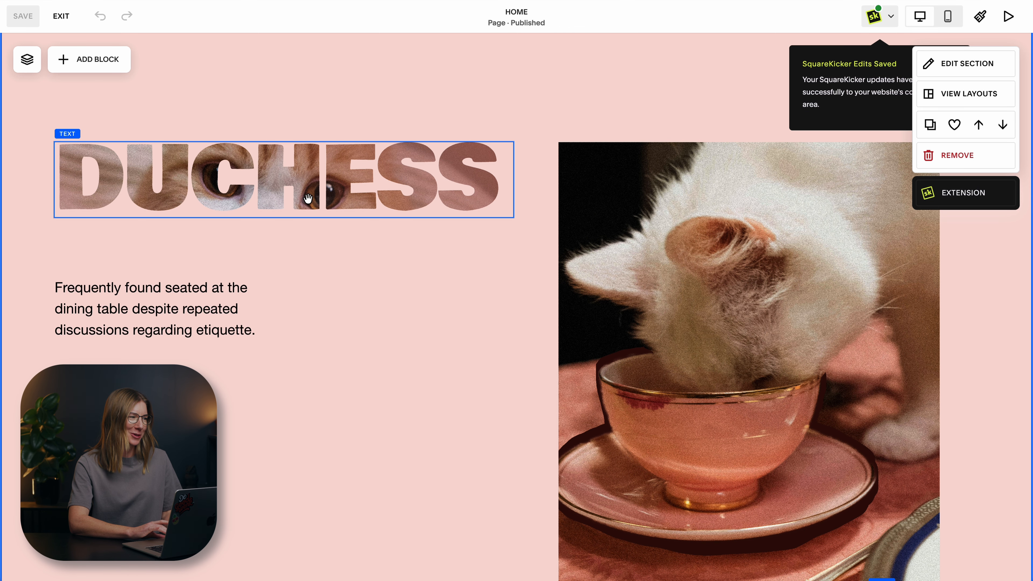
scroll(307, 198, "down", 15)
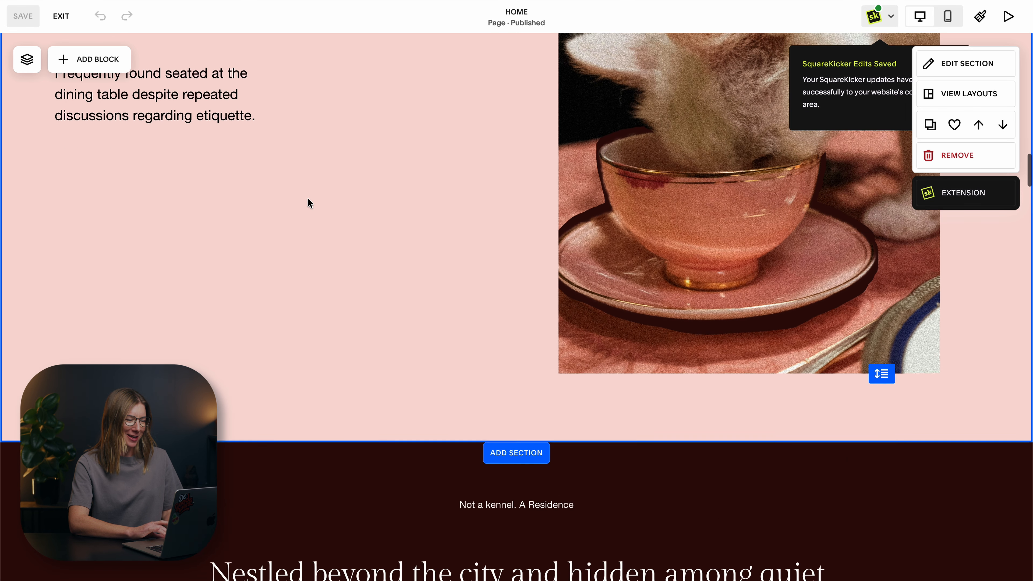
scroll(307, 198, "down", 3)
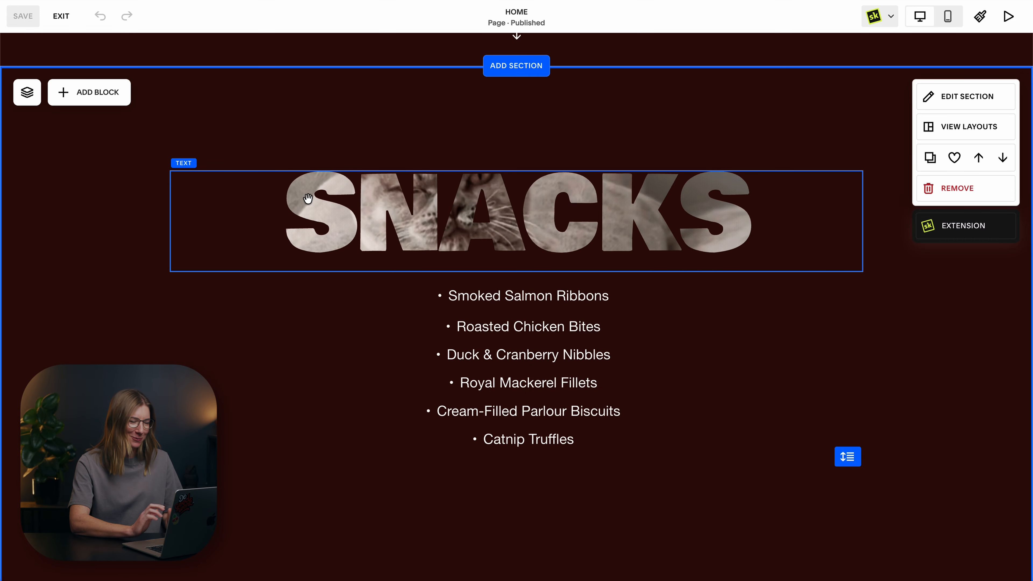
scroll(308, 198, "down", 5)
scroll(307, 198, "down", 15)
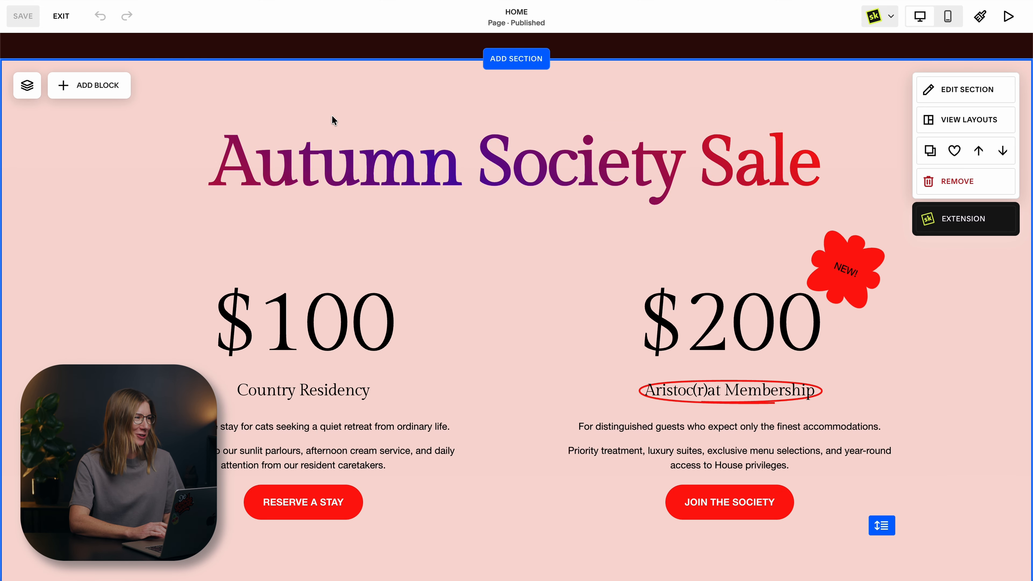
left_click(356, 145)
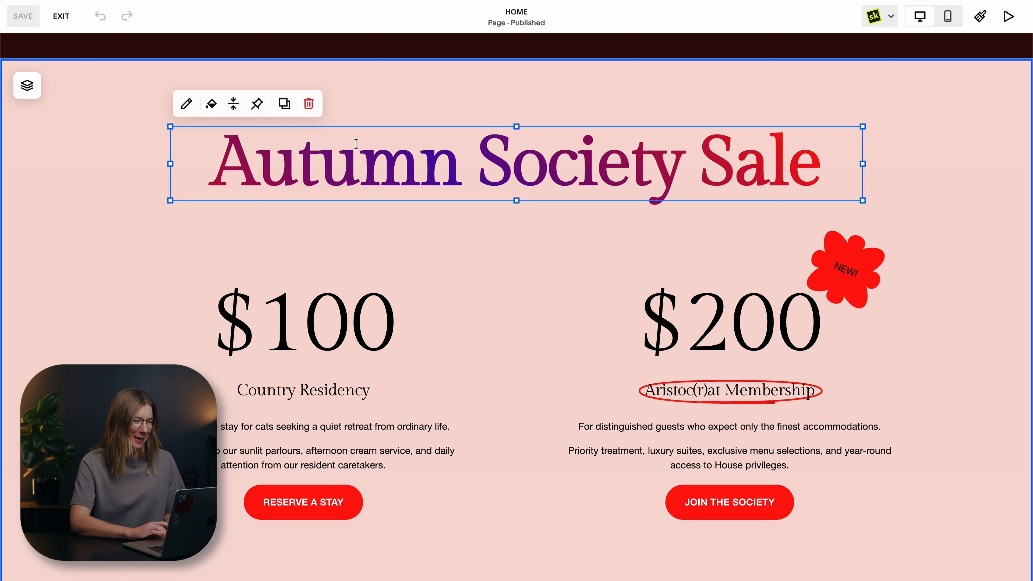
left_click(340, 105)
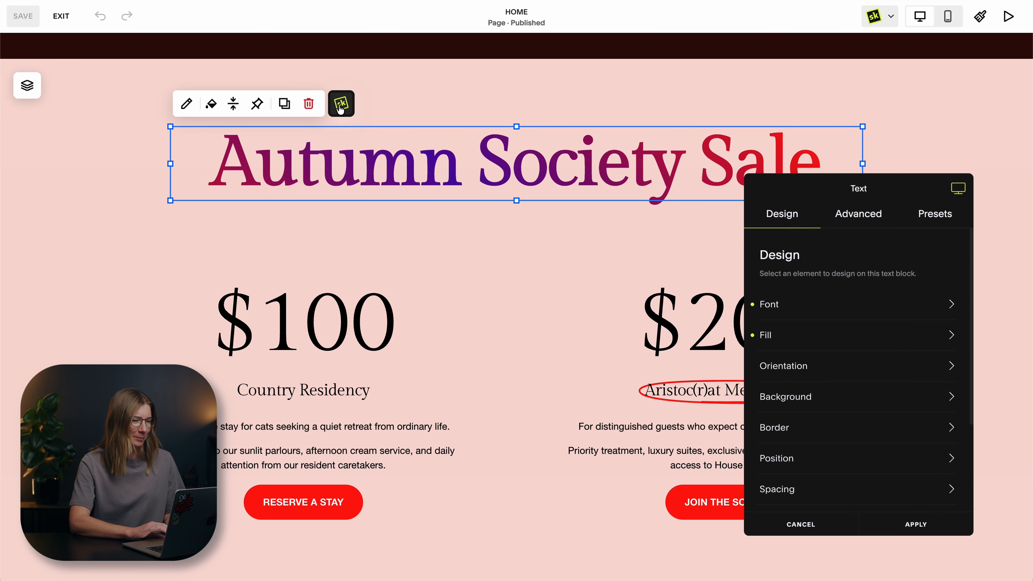
left_click(845, 346)
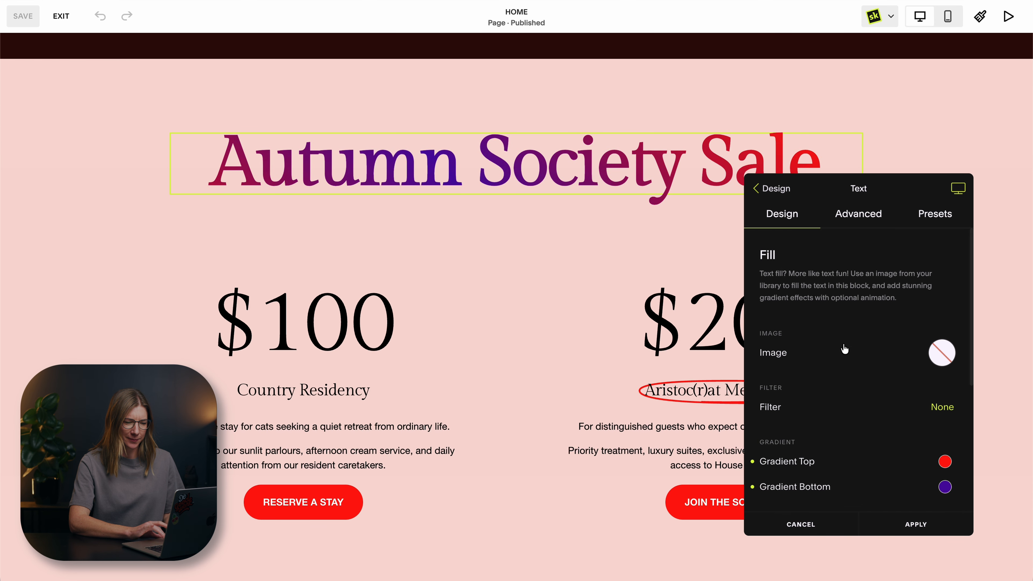
Set the heading's gradient animation to 100% speed and 84% wavelength, and apply the changes.
scroll(854, 421, "down", 3)
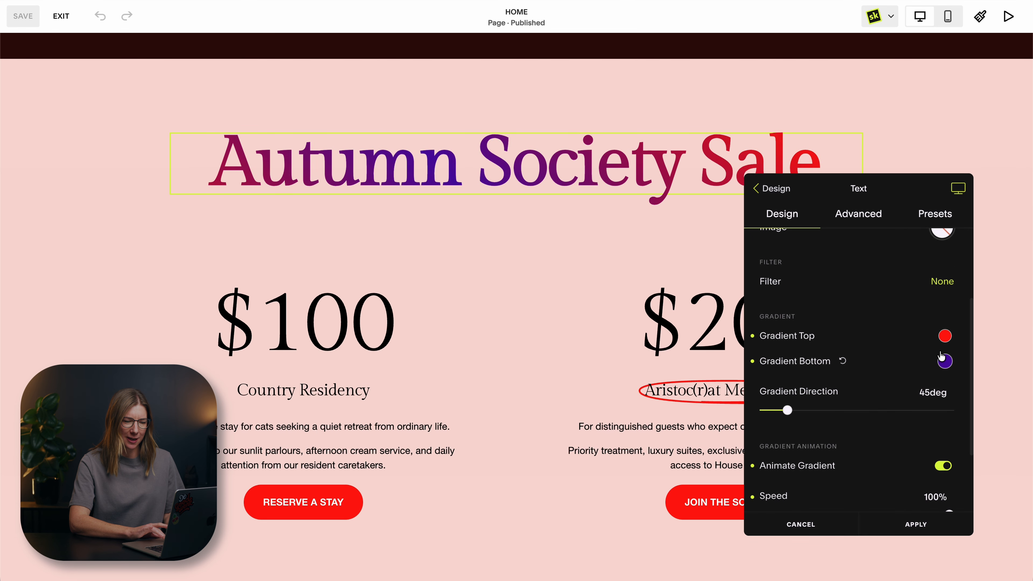
scroll(952, 366, "down", 3)
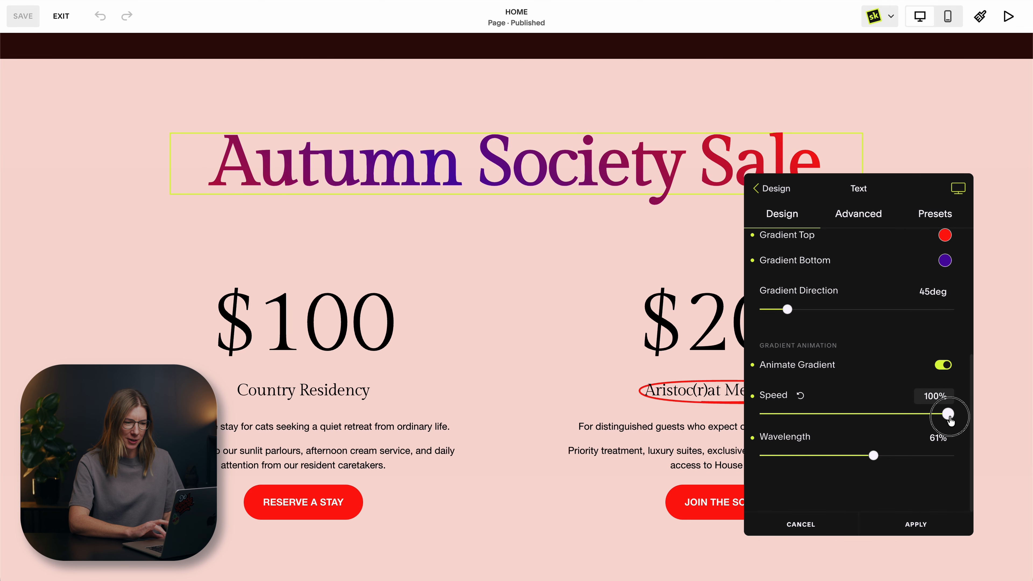
left_click_drag(948, 415, 822, 421)
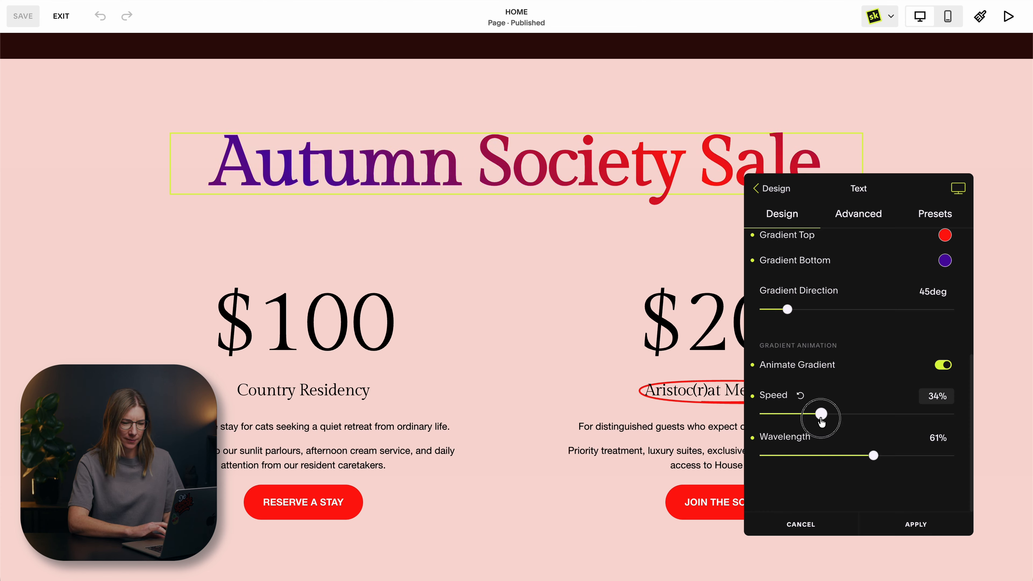
left_click_drag(821, 422, 964, 424)
left_click_drag(873, 456, 913, 459)
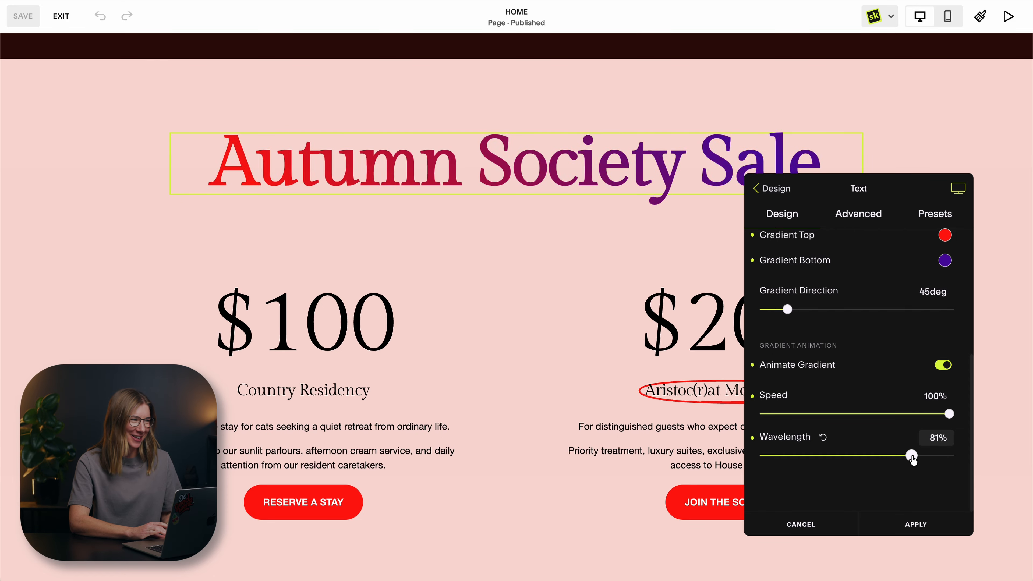
left_click_drag(912, 458, 816, 458)
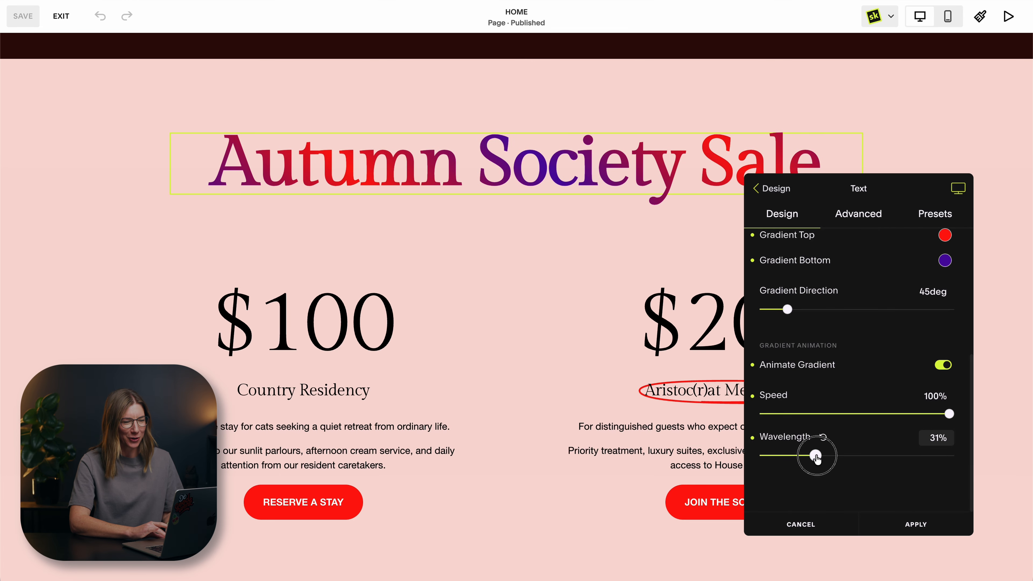
left_click_drag(816, 457, 915, 453)
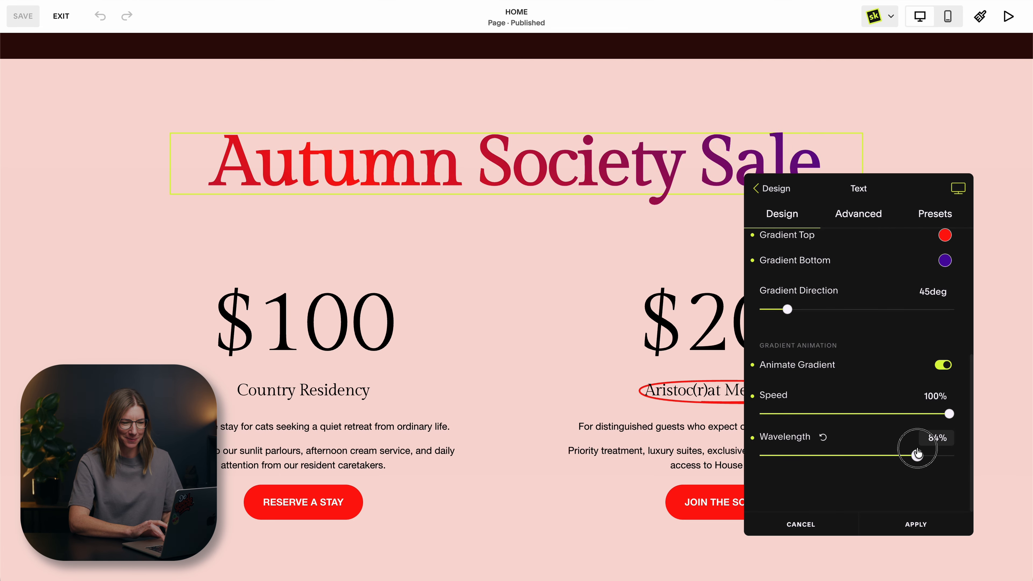
left_click(920, 528)
Make the word "cherished" bold in the "Founded in 1891" text block of the Our Story section that has red styled words.
scroll(728, 369, "down", 15)
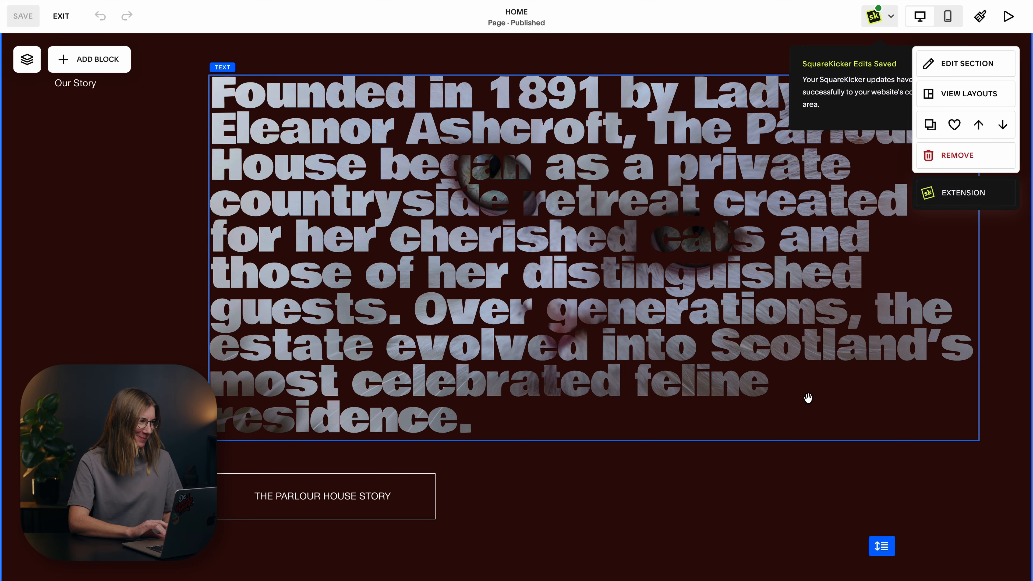
scroll(807, 397, "down", 10)
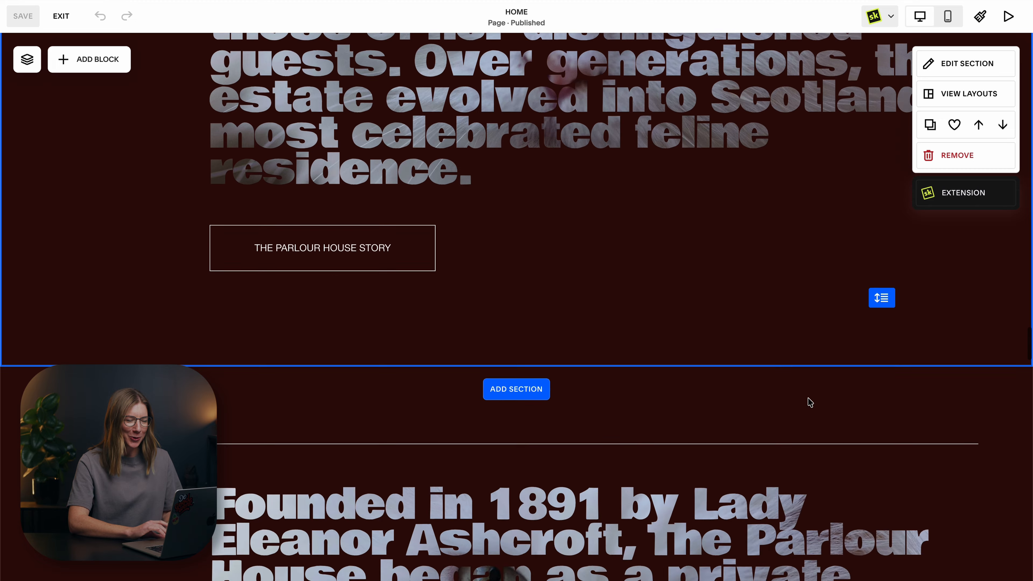
scroll(807, 398, "down", 5)
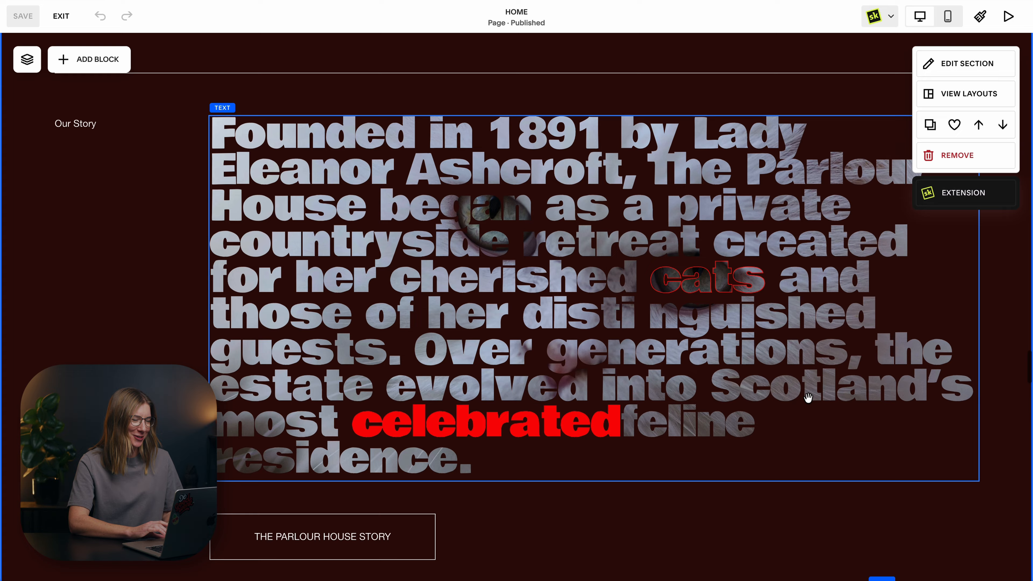
left_click(699, 274)
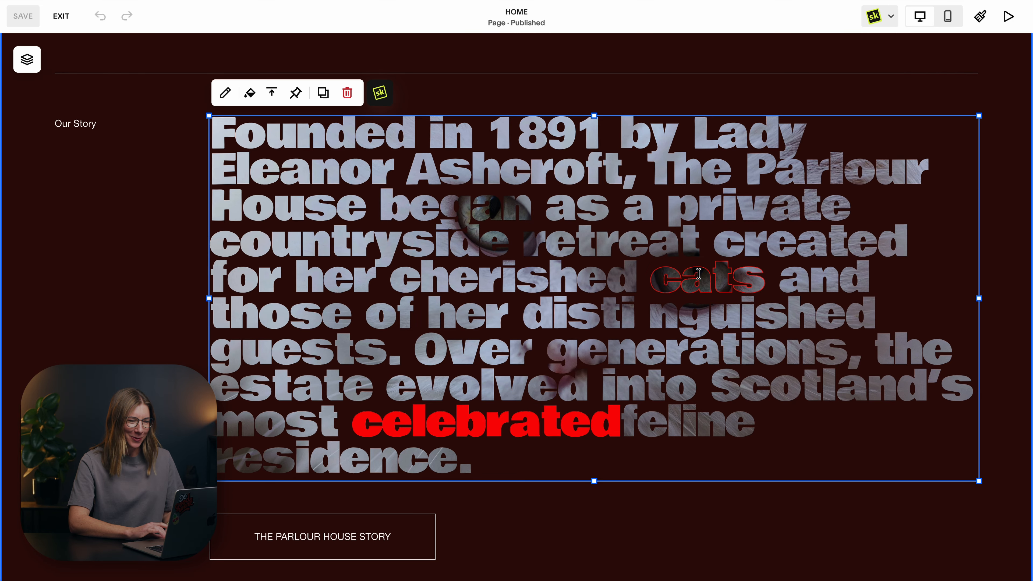
left_click(645, 285)
left_click_drag(646, 311, 430, 268)
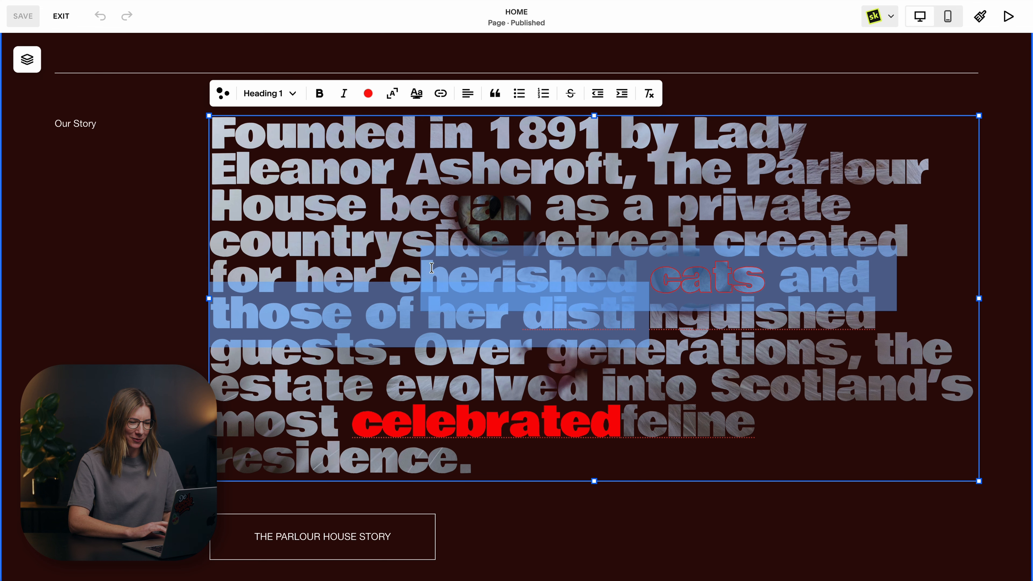
left_click(432, 268)
left_click_drag(642, 271, 385, 271)
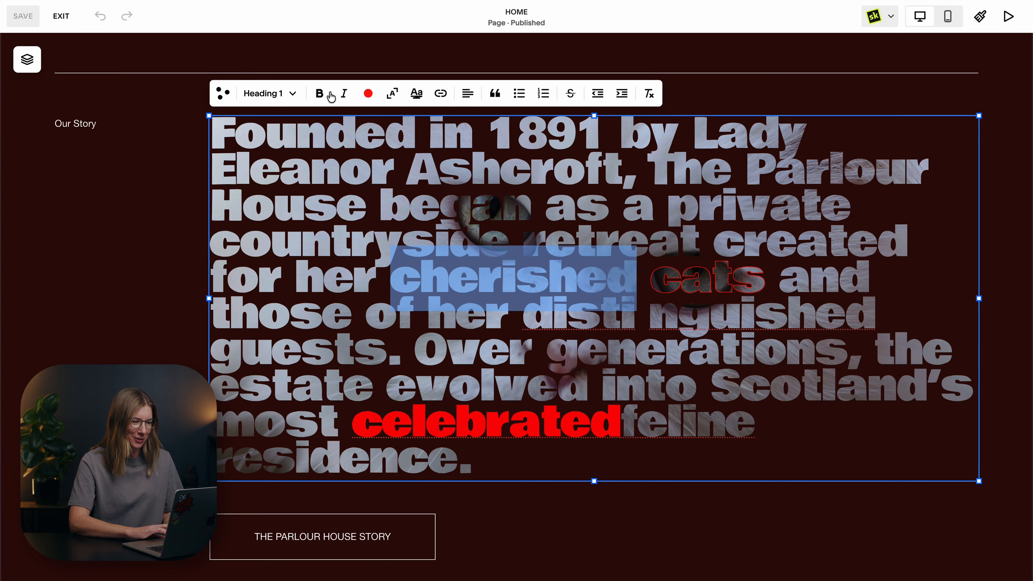
left_click(321, 94)
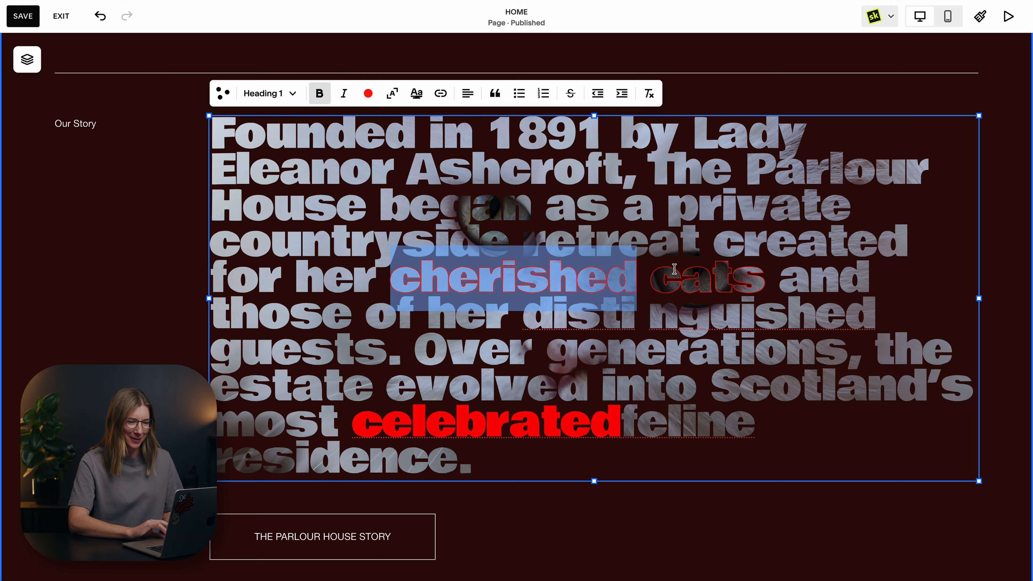
left_click(682, 273)
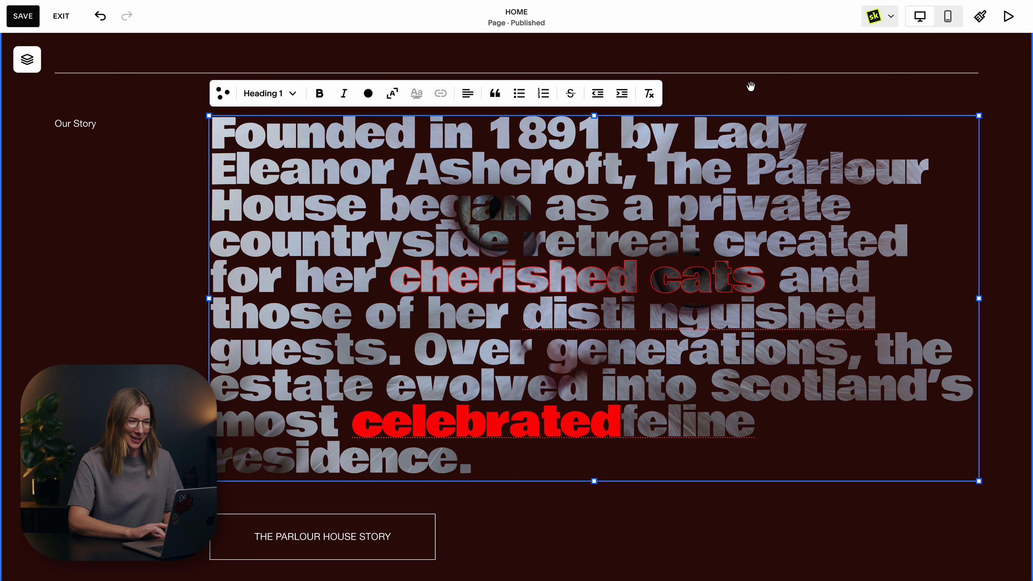
Examine the outline color and size of bold Heading 1 text in the block's SquareKicker Font settings, and apply the settings.
key("Escape")
left_click(379, 92)
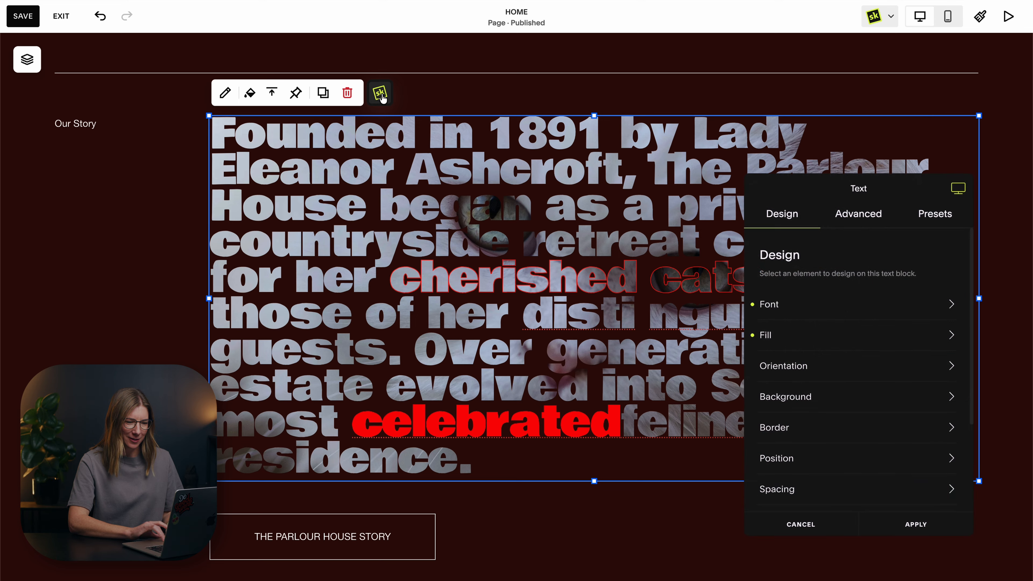
left_click(826, 312)
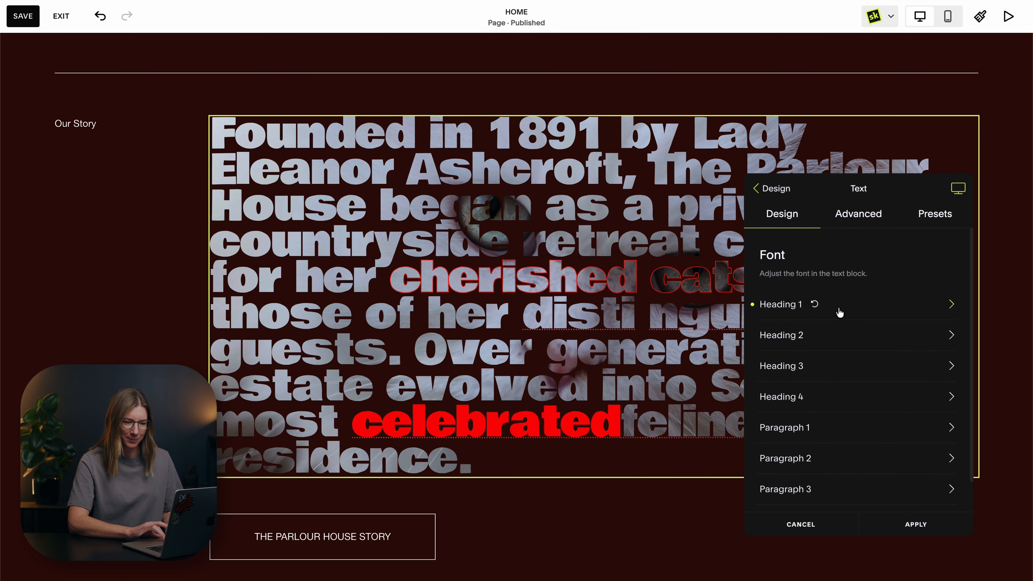
left_click(897, 311)
scroll(897, 310, "down", 3)
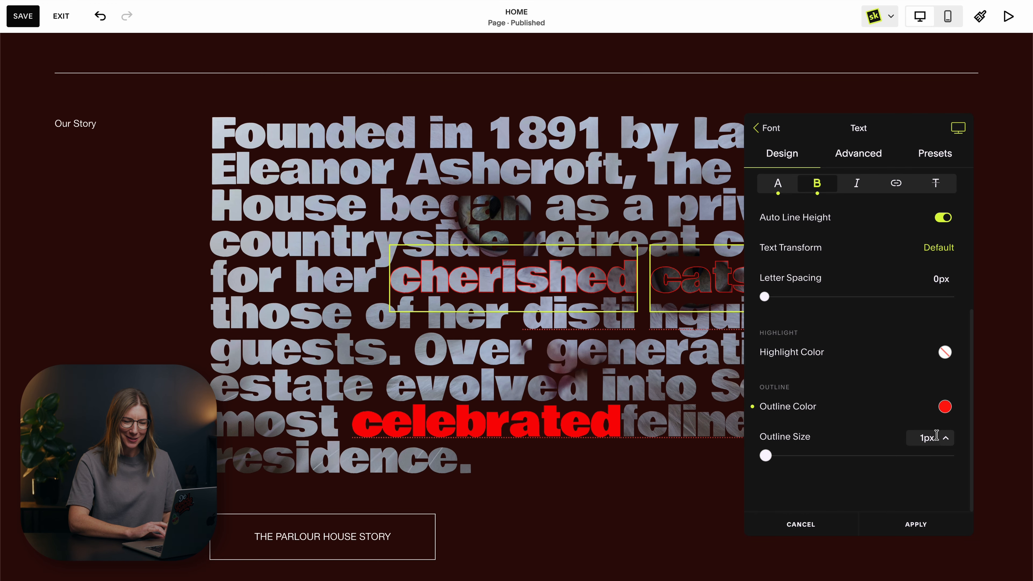
left_click(914, 525)
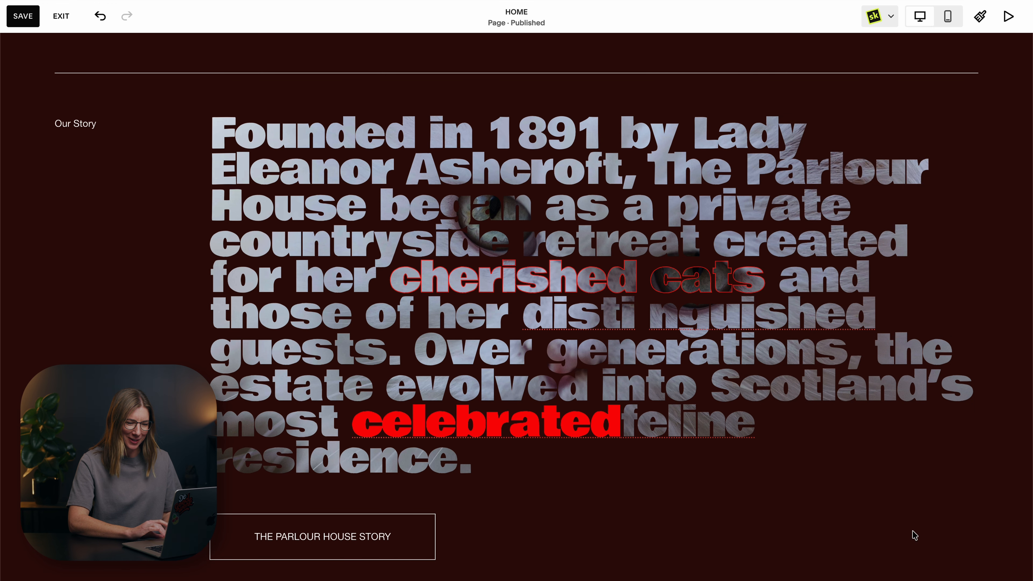
Give the word "most" in the same text block the custom red text color #FC0700.
scroll(701, 447, "down", 1)
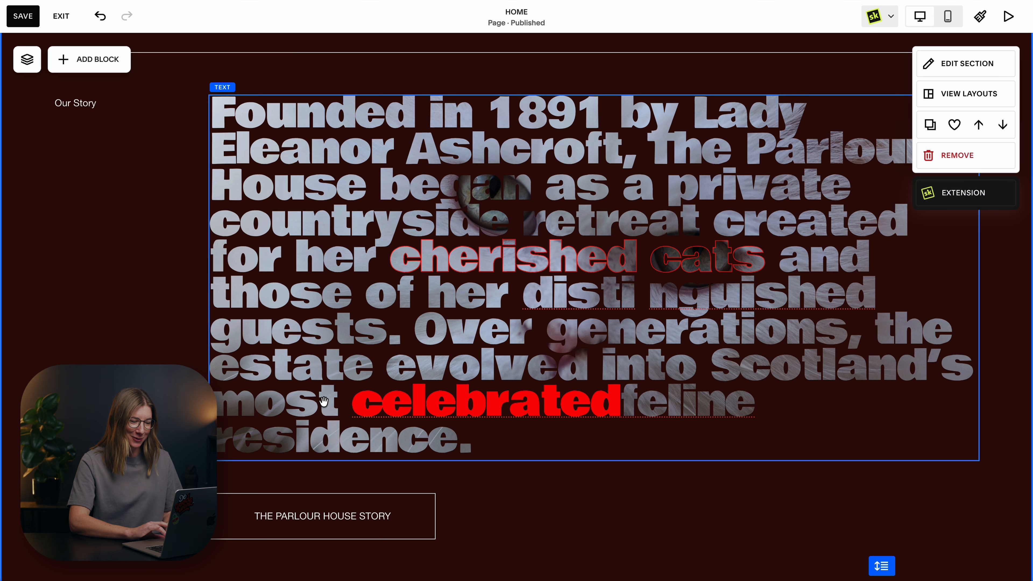
left_click(336, 402)
left_click(337, 402)
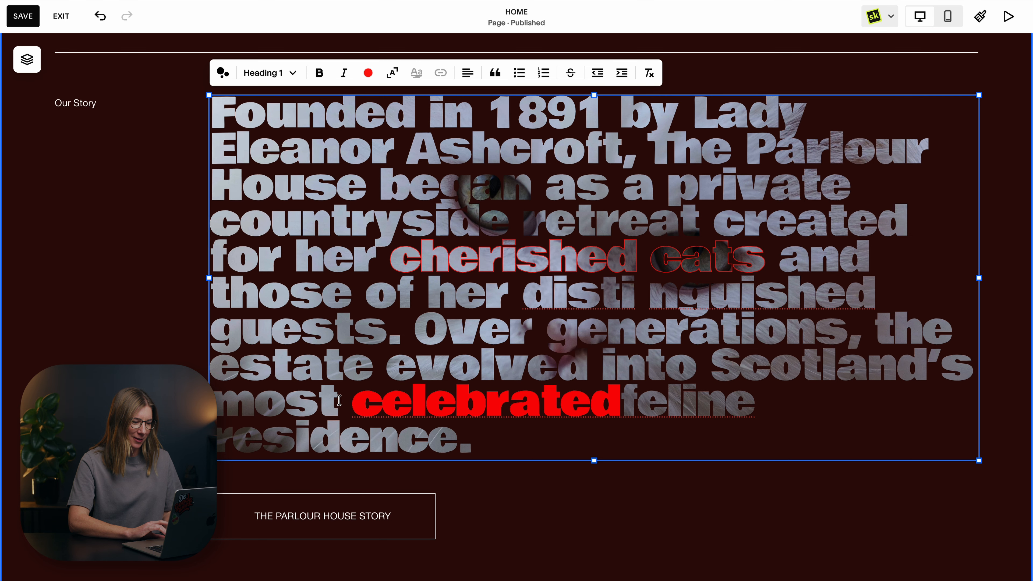
left_click_drag(337, 402, 218, 397)
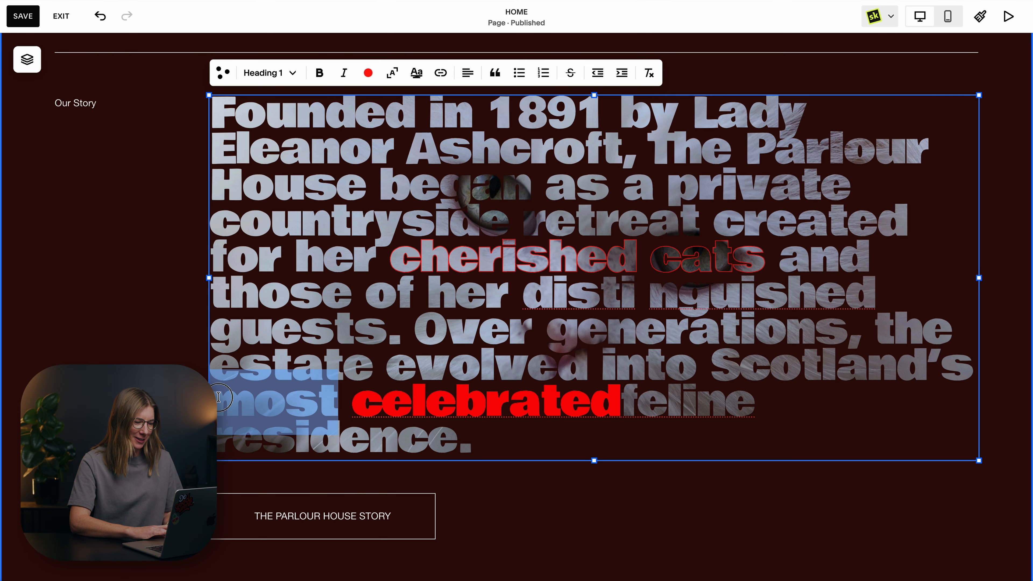
left_click(368, 74)
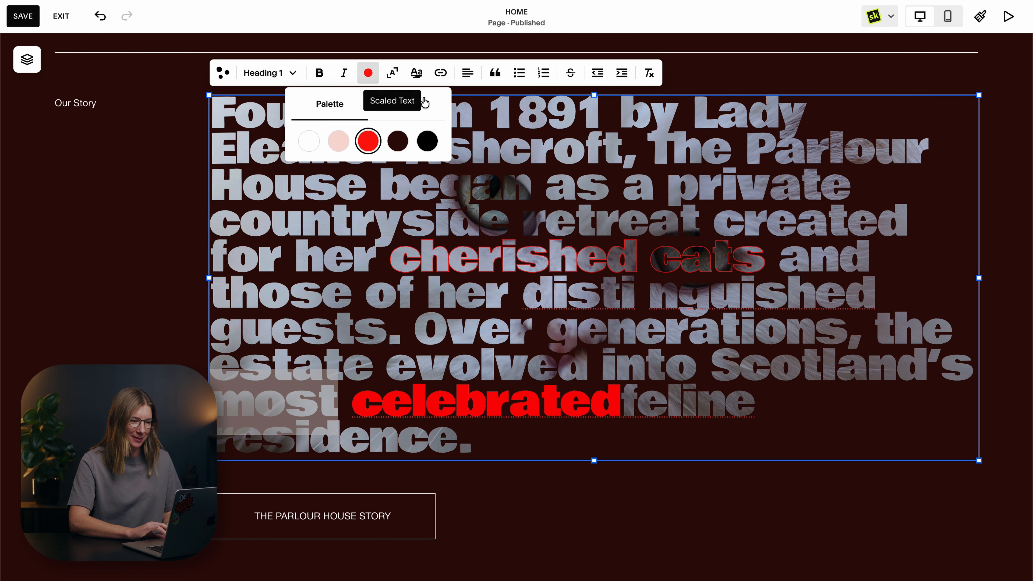
left_click(423, 107)
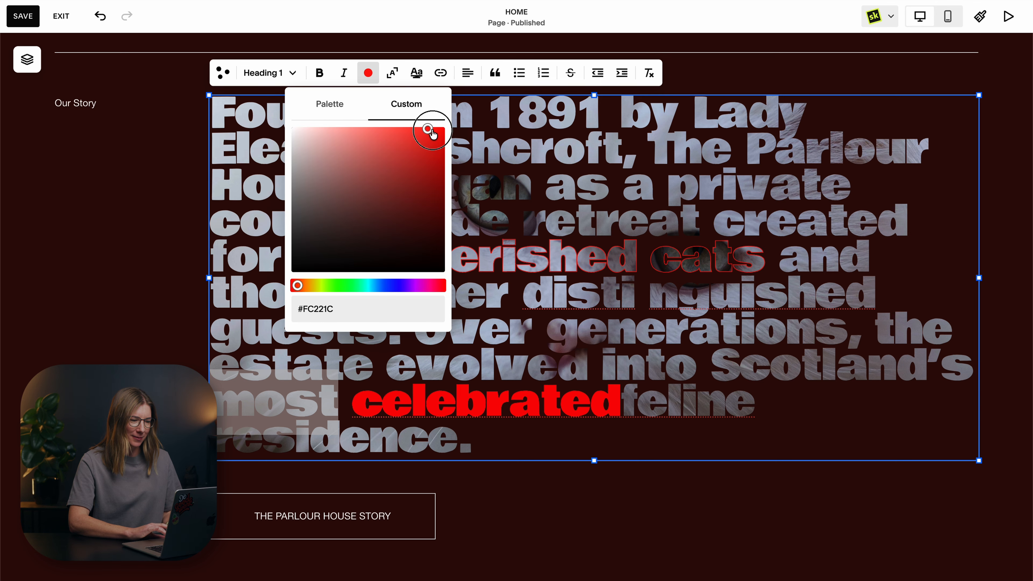
left_click_drag(430, 130, 446, 130)
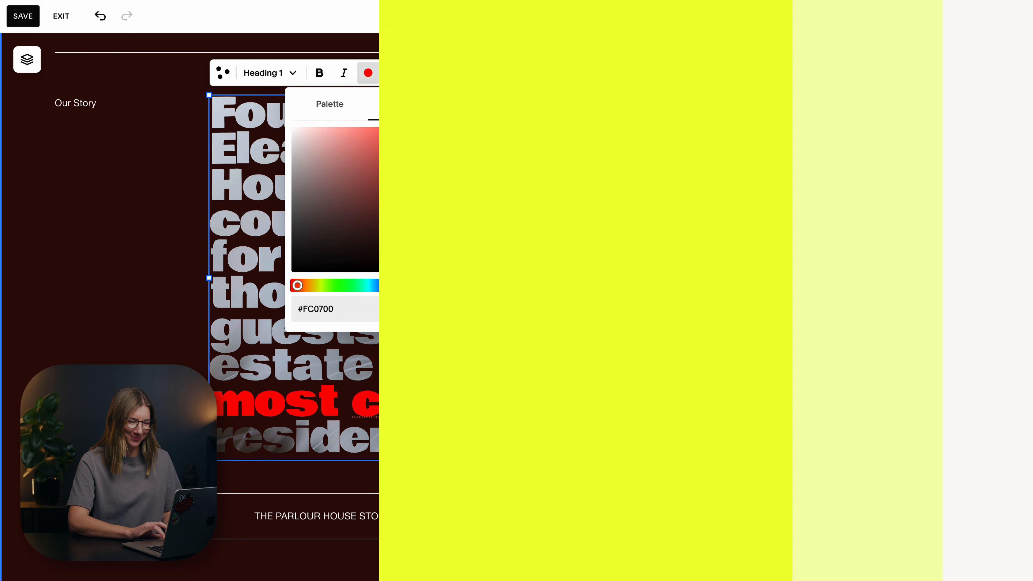